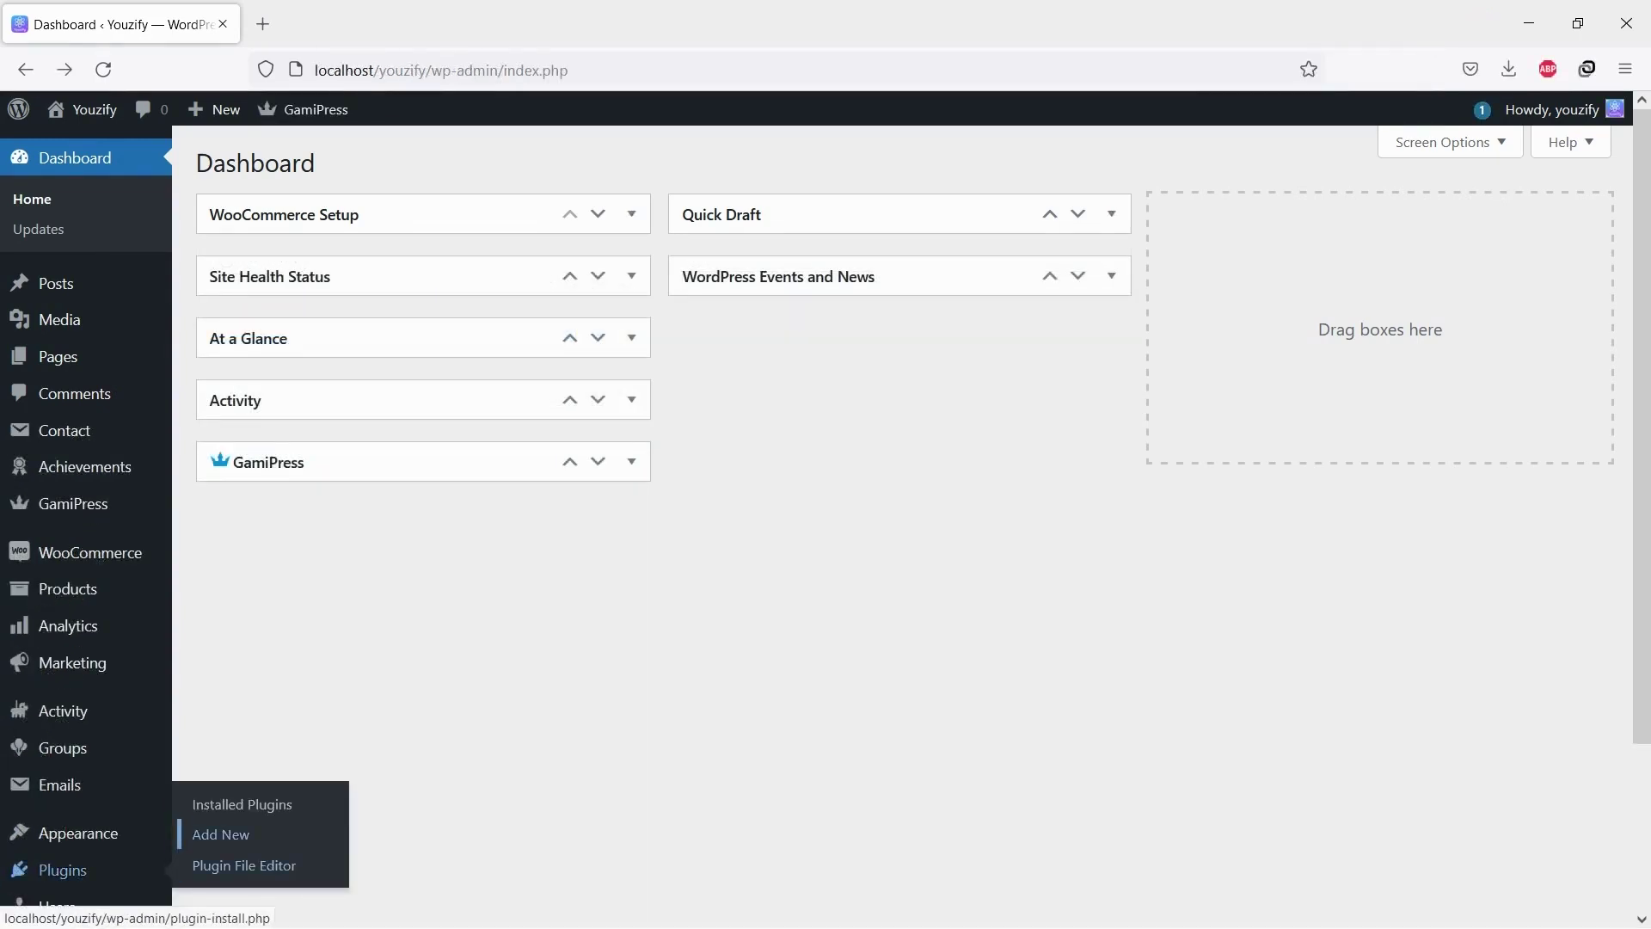
# Open Plugins > Add New and search the plugin directory for 'buddypress'.
pyautogui.moveTo(62, 760)
pyautogui.click(221, 834)
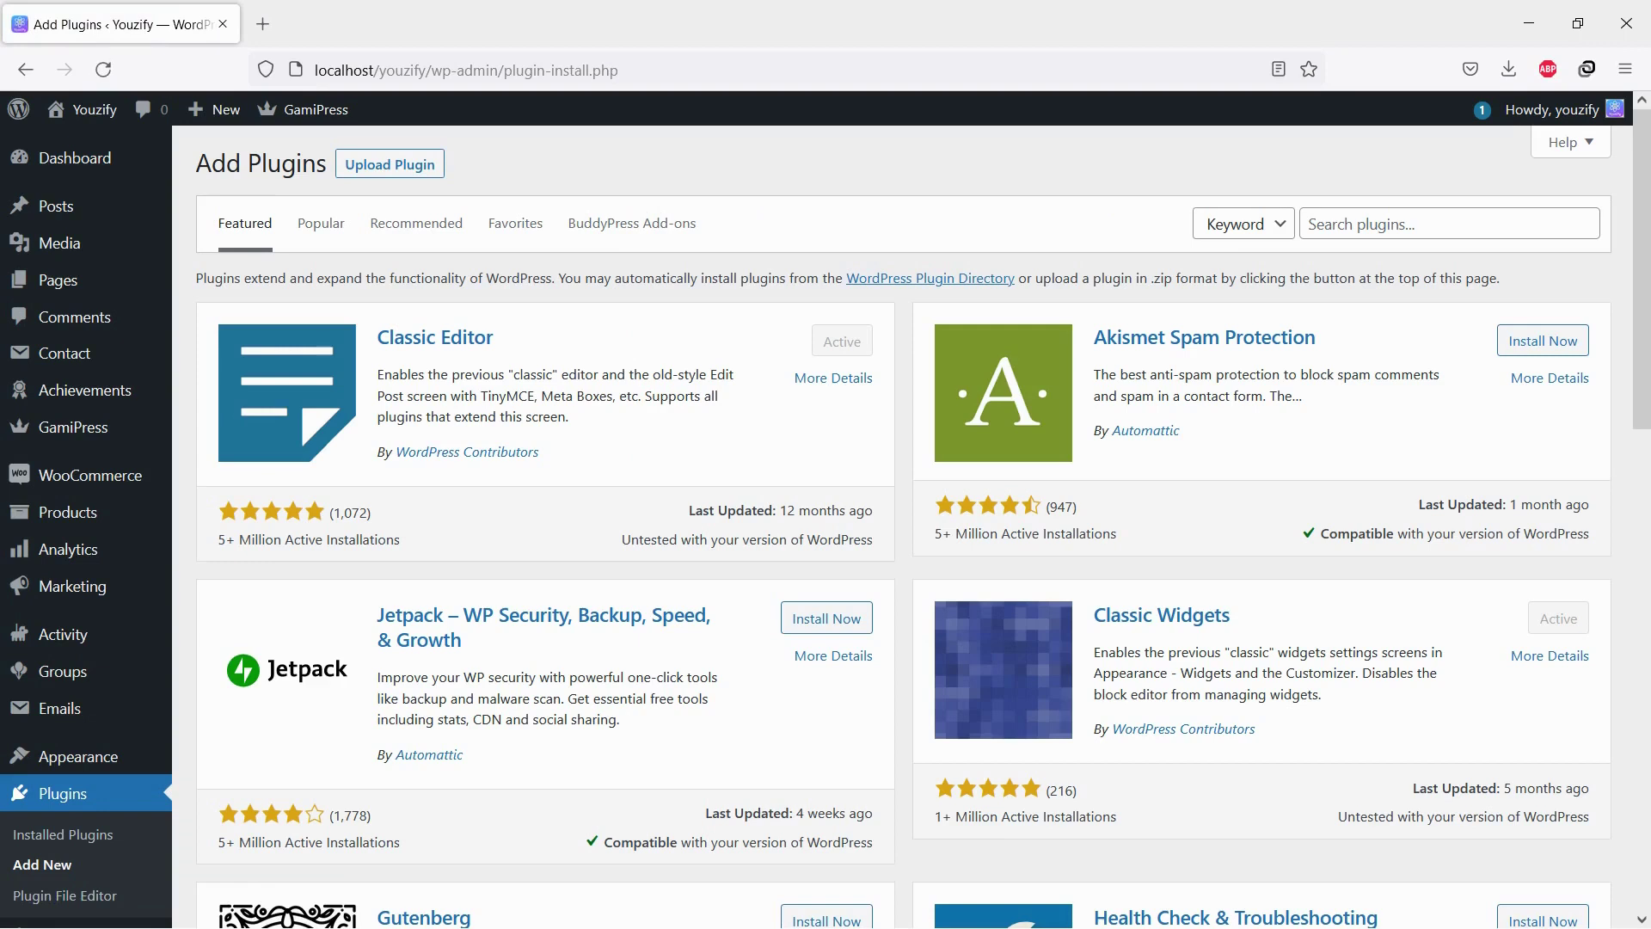
pyautogui.click(1446, 225)
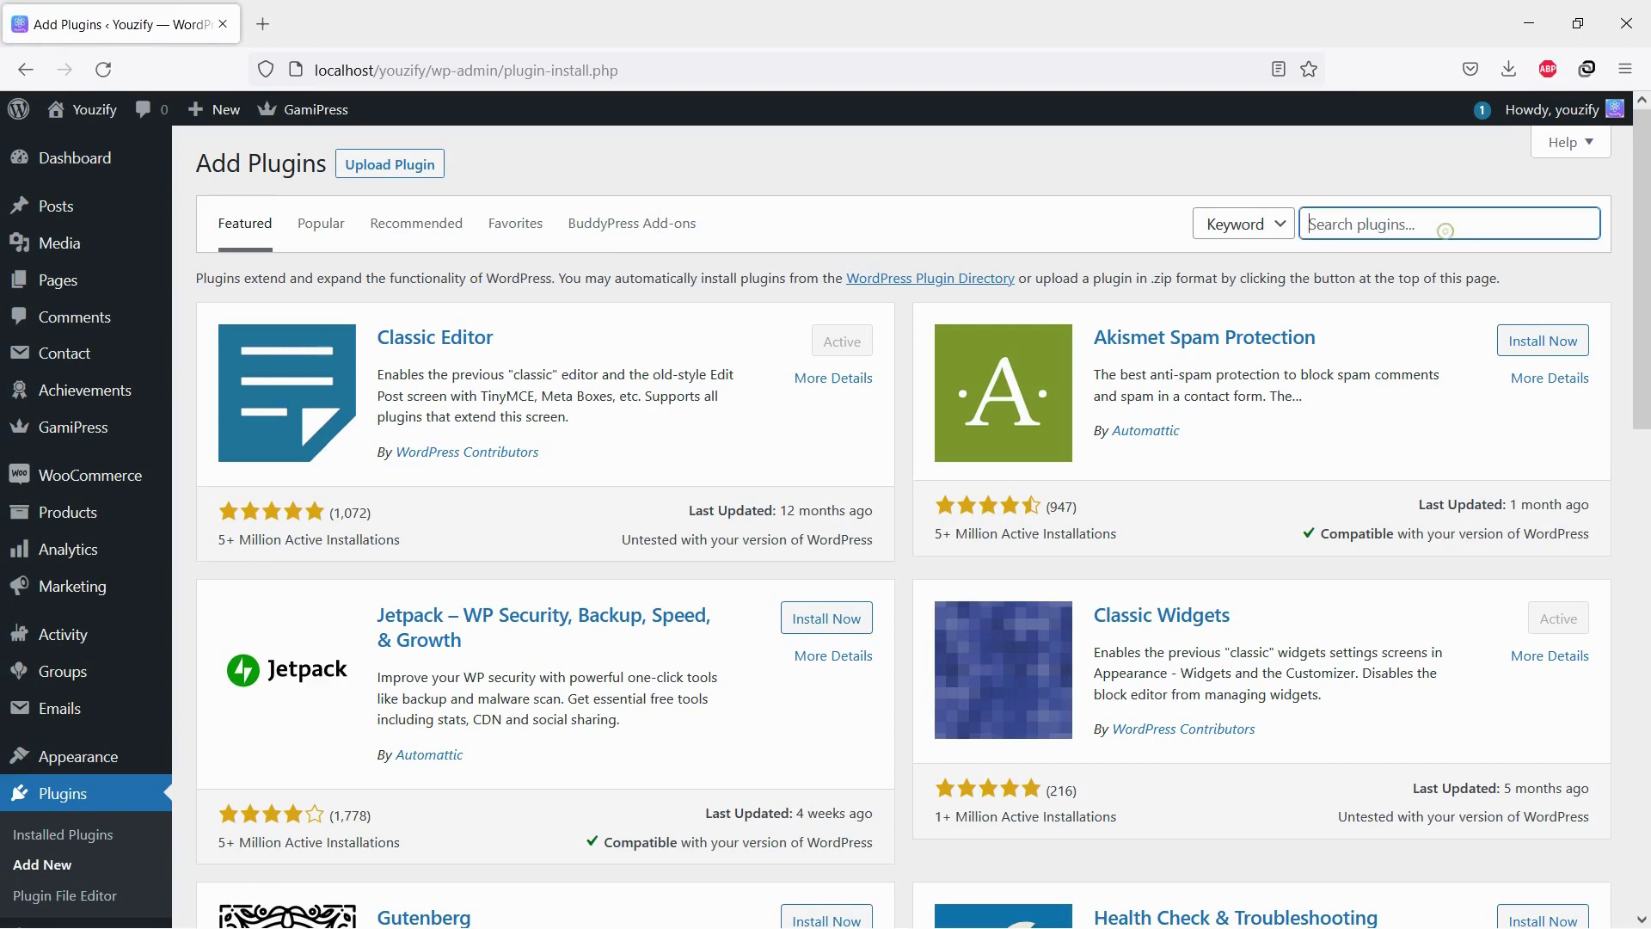
pyautogui.write('buddypress')
pyautogui.press('Return')
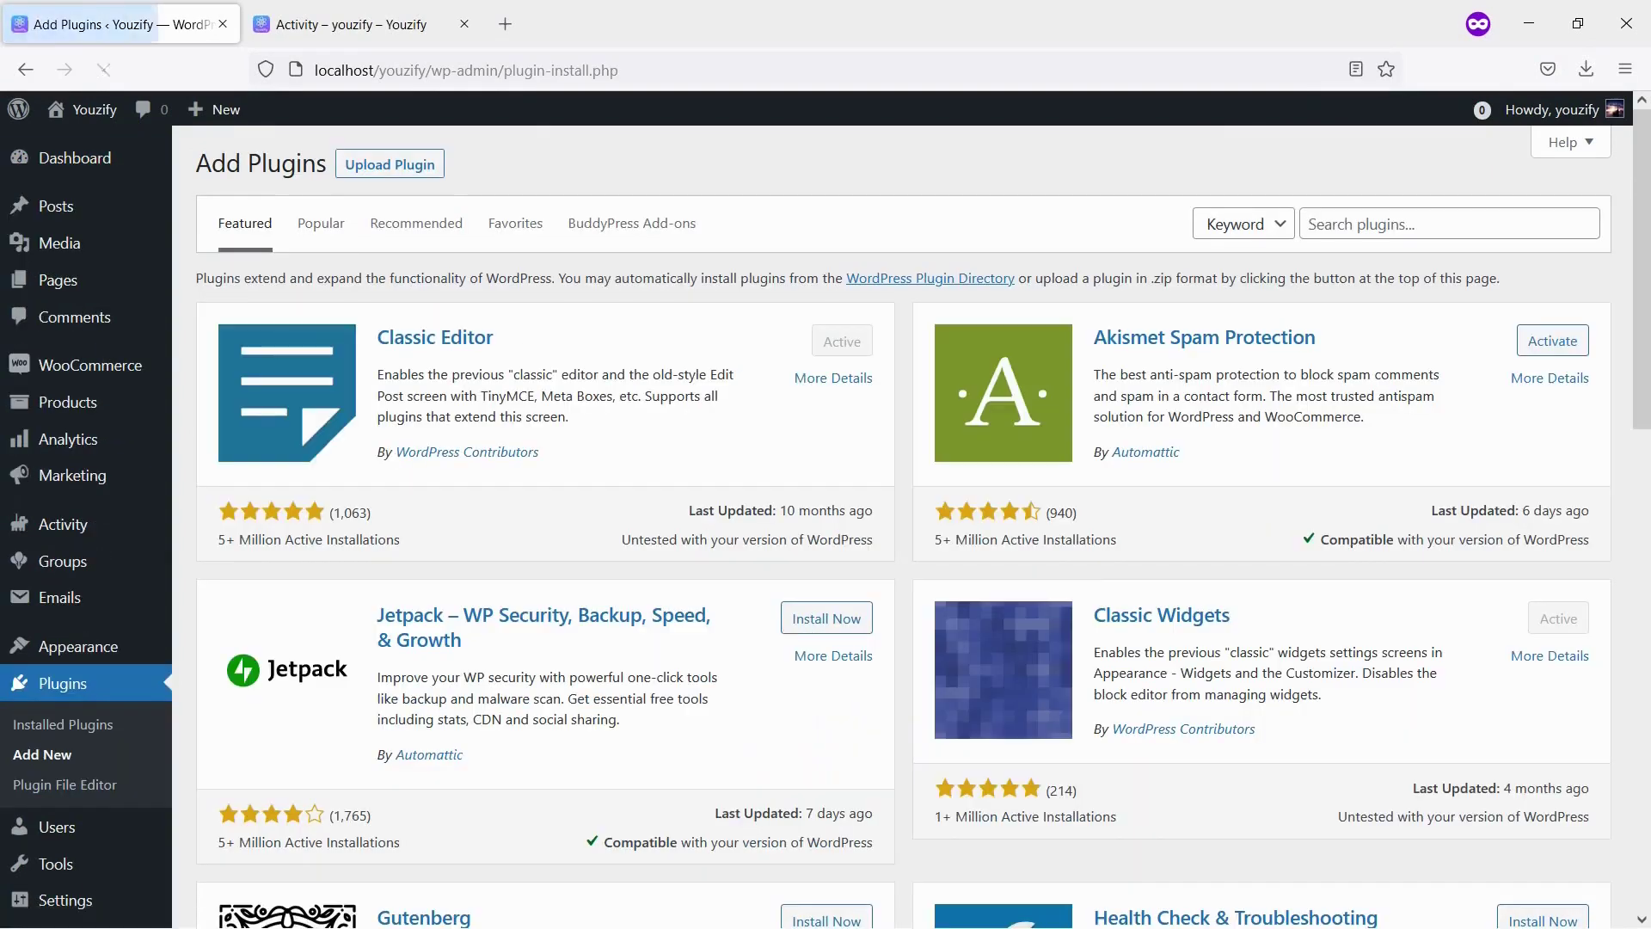
# Run a new plugin directory search for 'youzify'.
pyautogui.click(1369, 224)
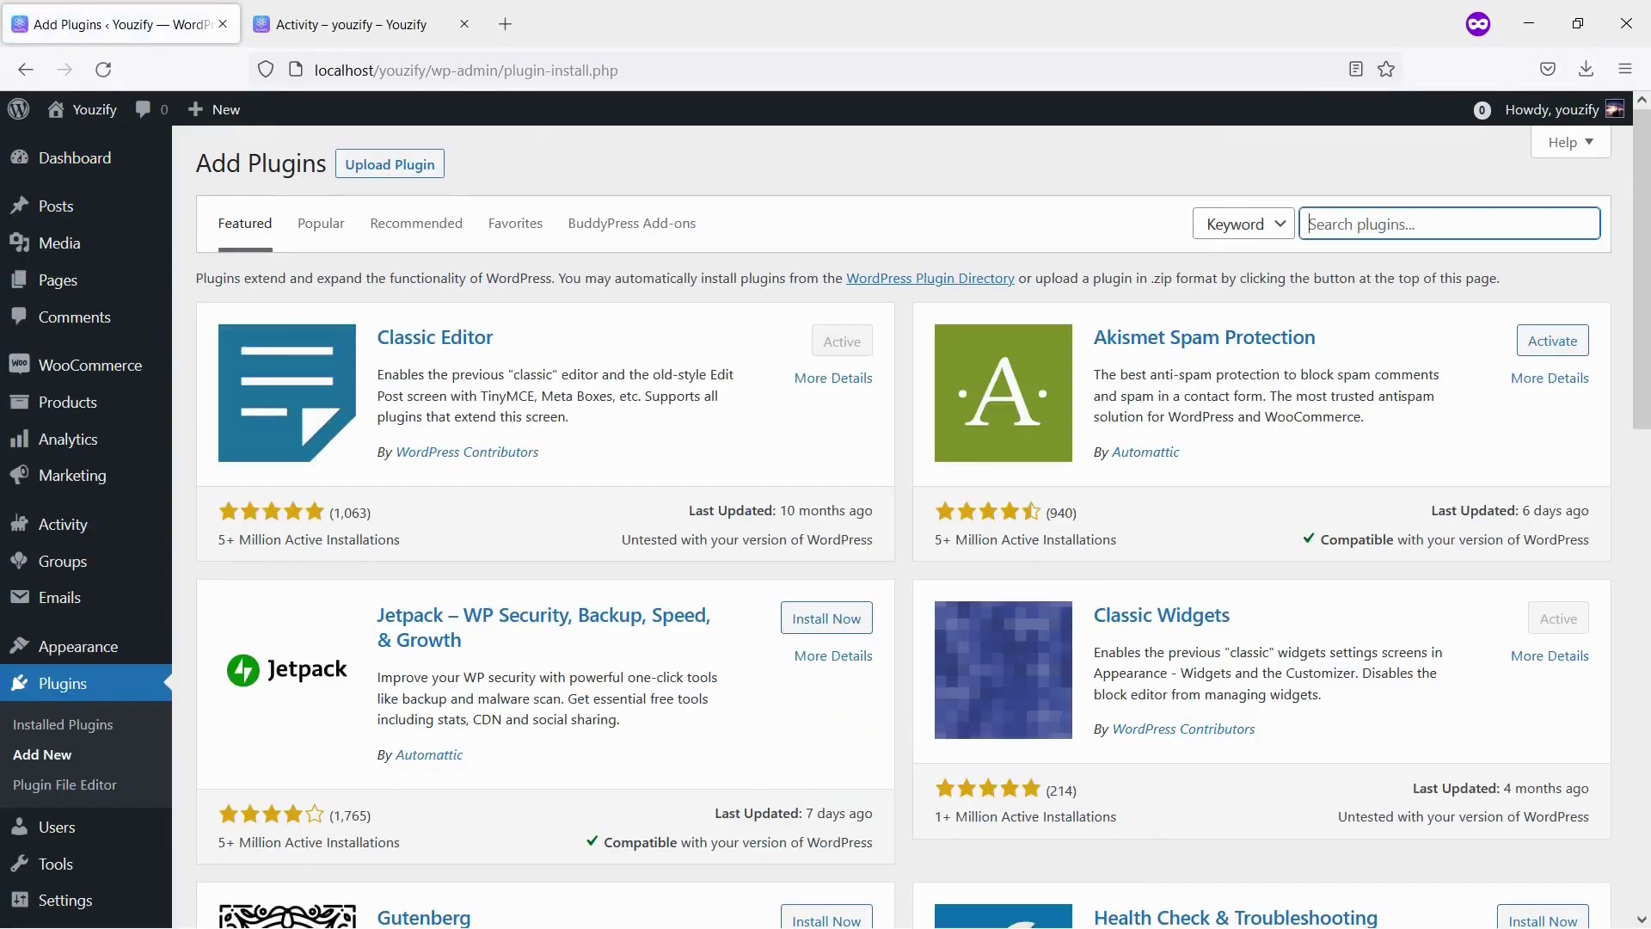
pyautogui.write('youzify')
pyautogui.press('Return')
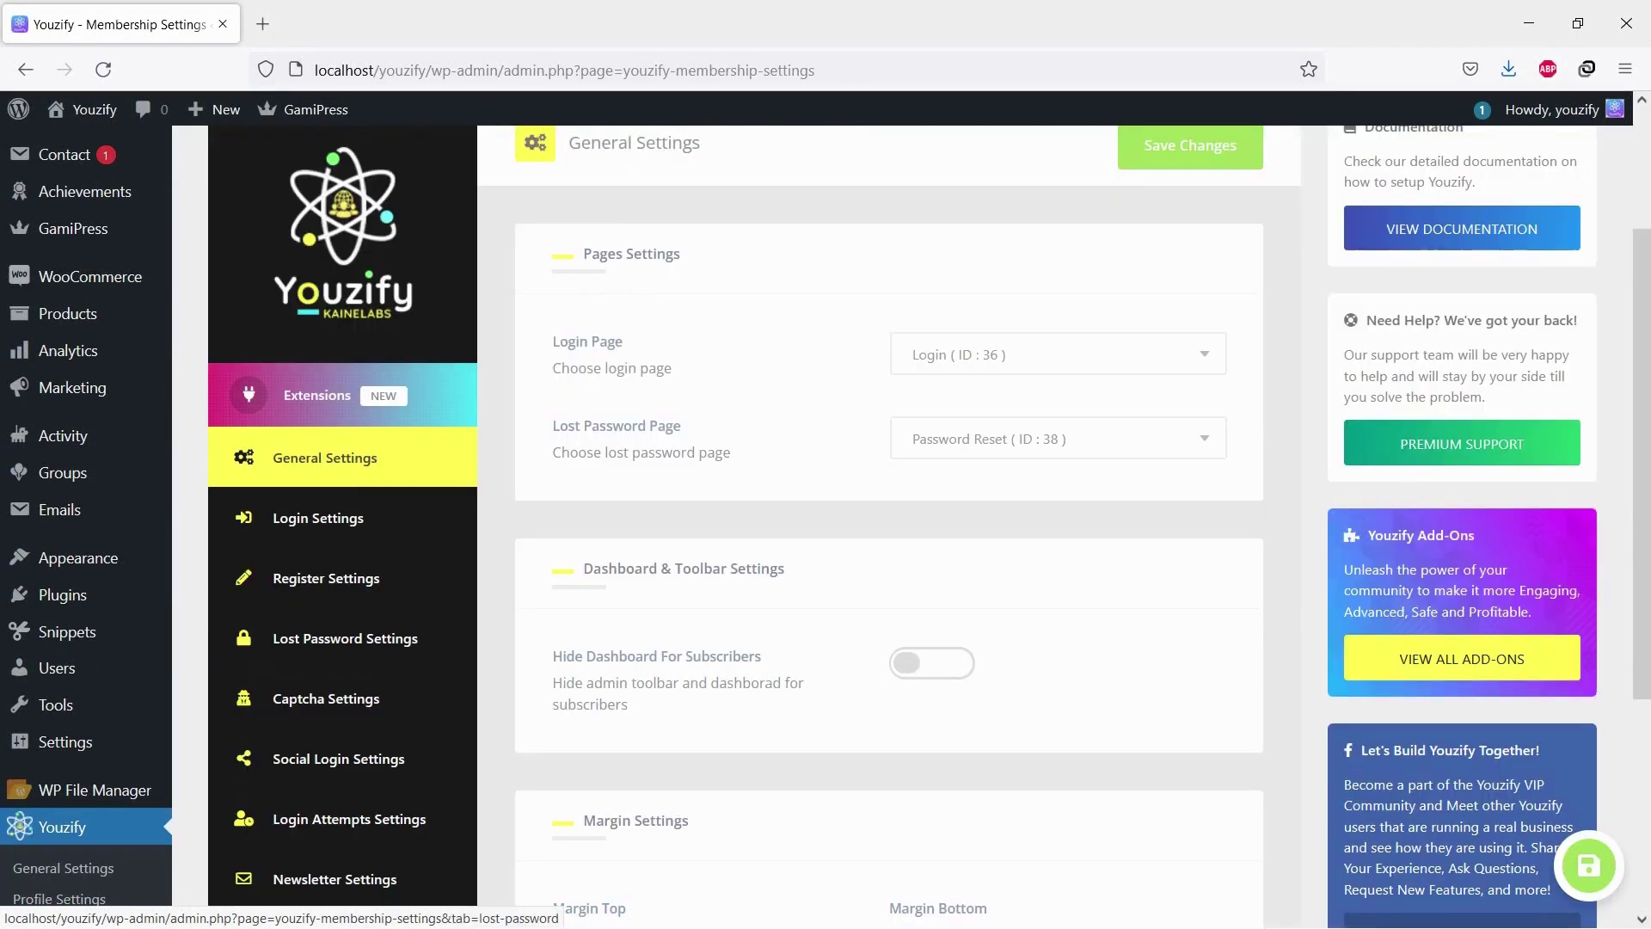
pyautogui.scroll(-1, 387, 620)
# Switch to the Lost Password Settings tab in Youzify Membership Settings.
pyautogui.click(387, 615)
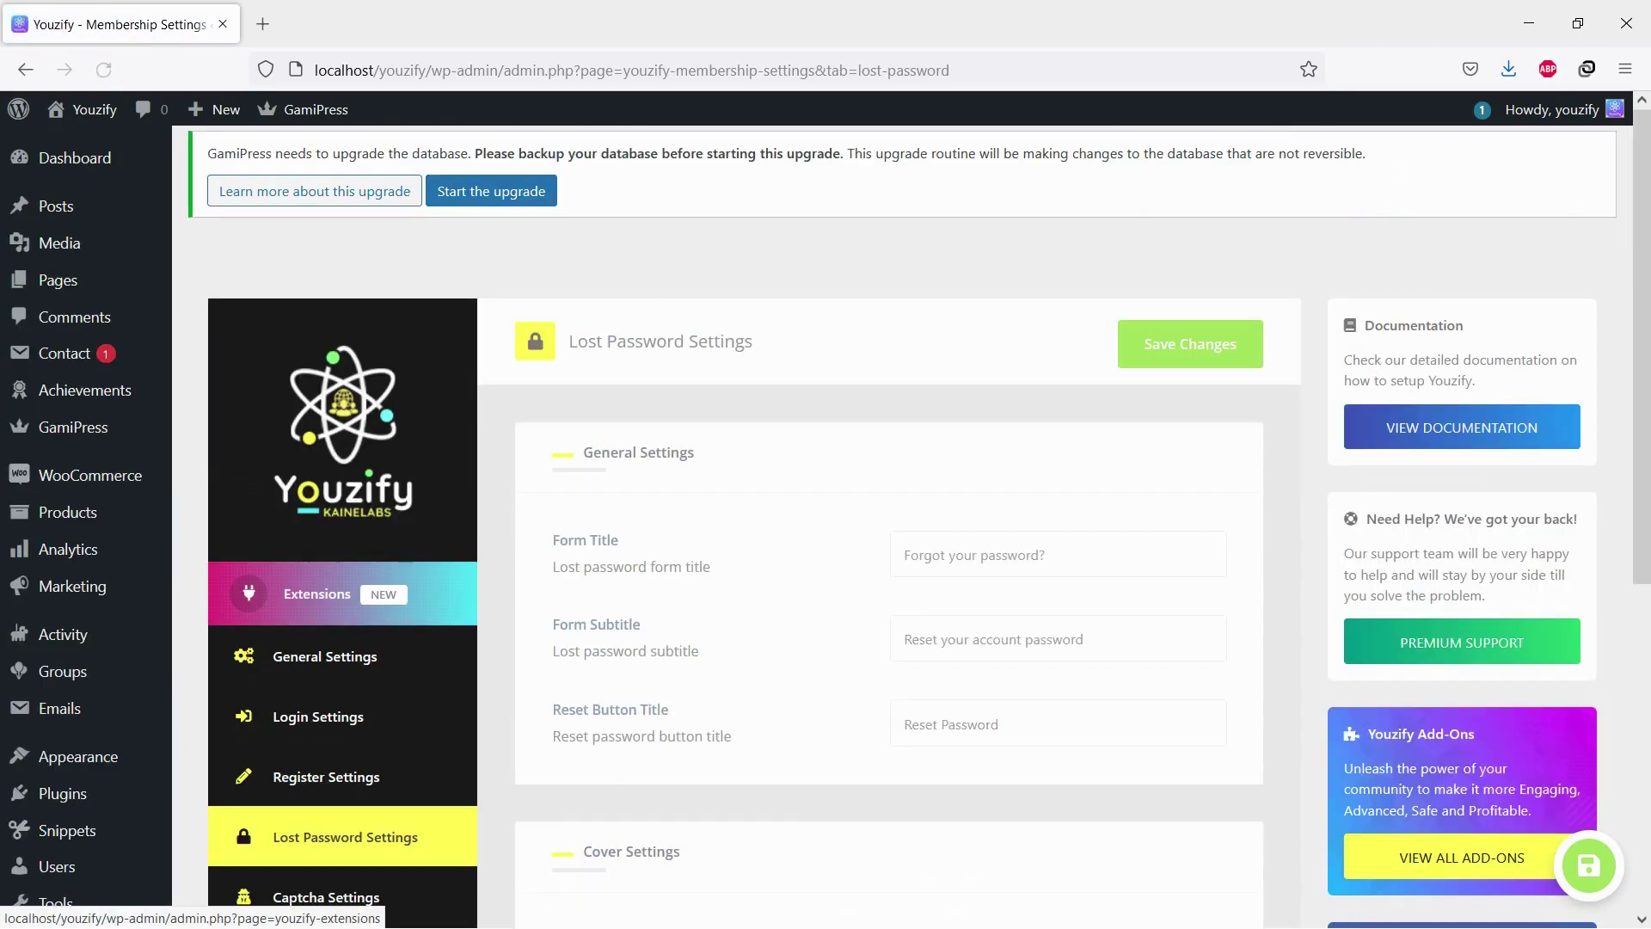
# Replace the lost password form title, subtitle and button text with 'Title', 'Subtitle' and 'Reset'.
pyautogui.tripleClick(973, 554)
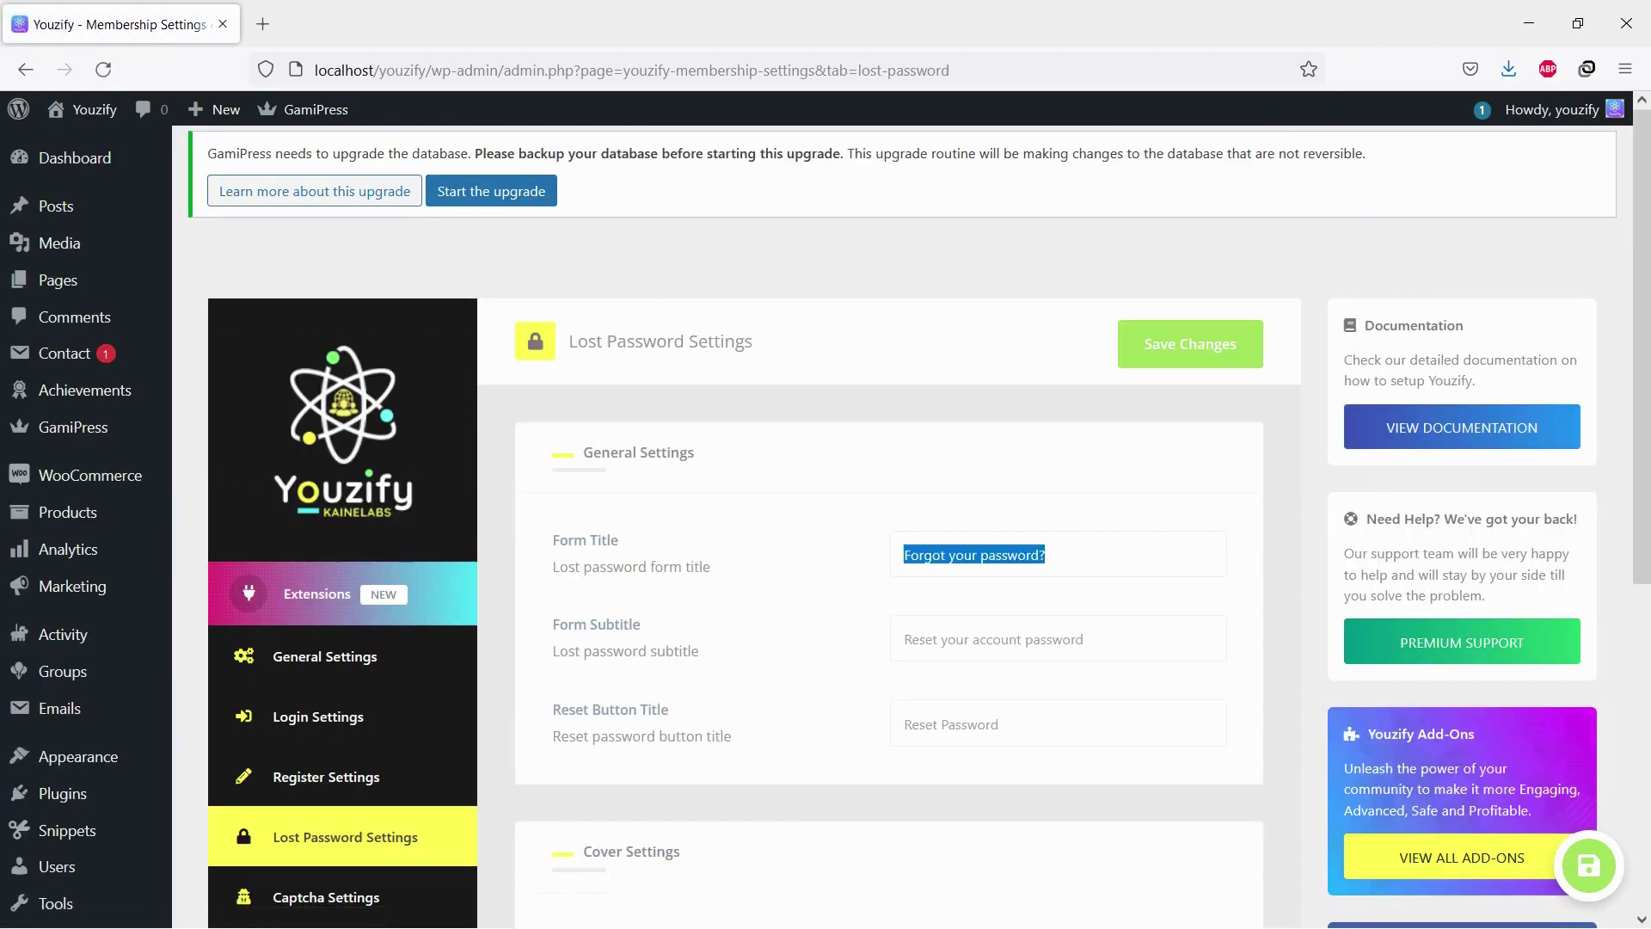
pyautogui.write('Title')
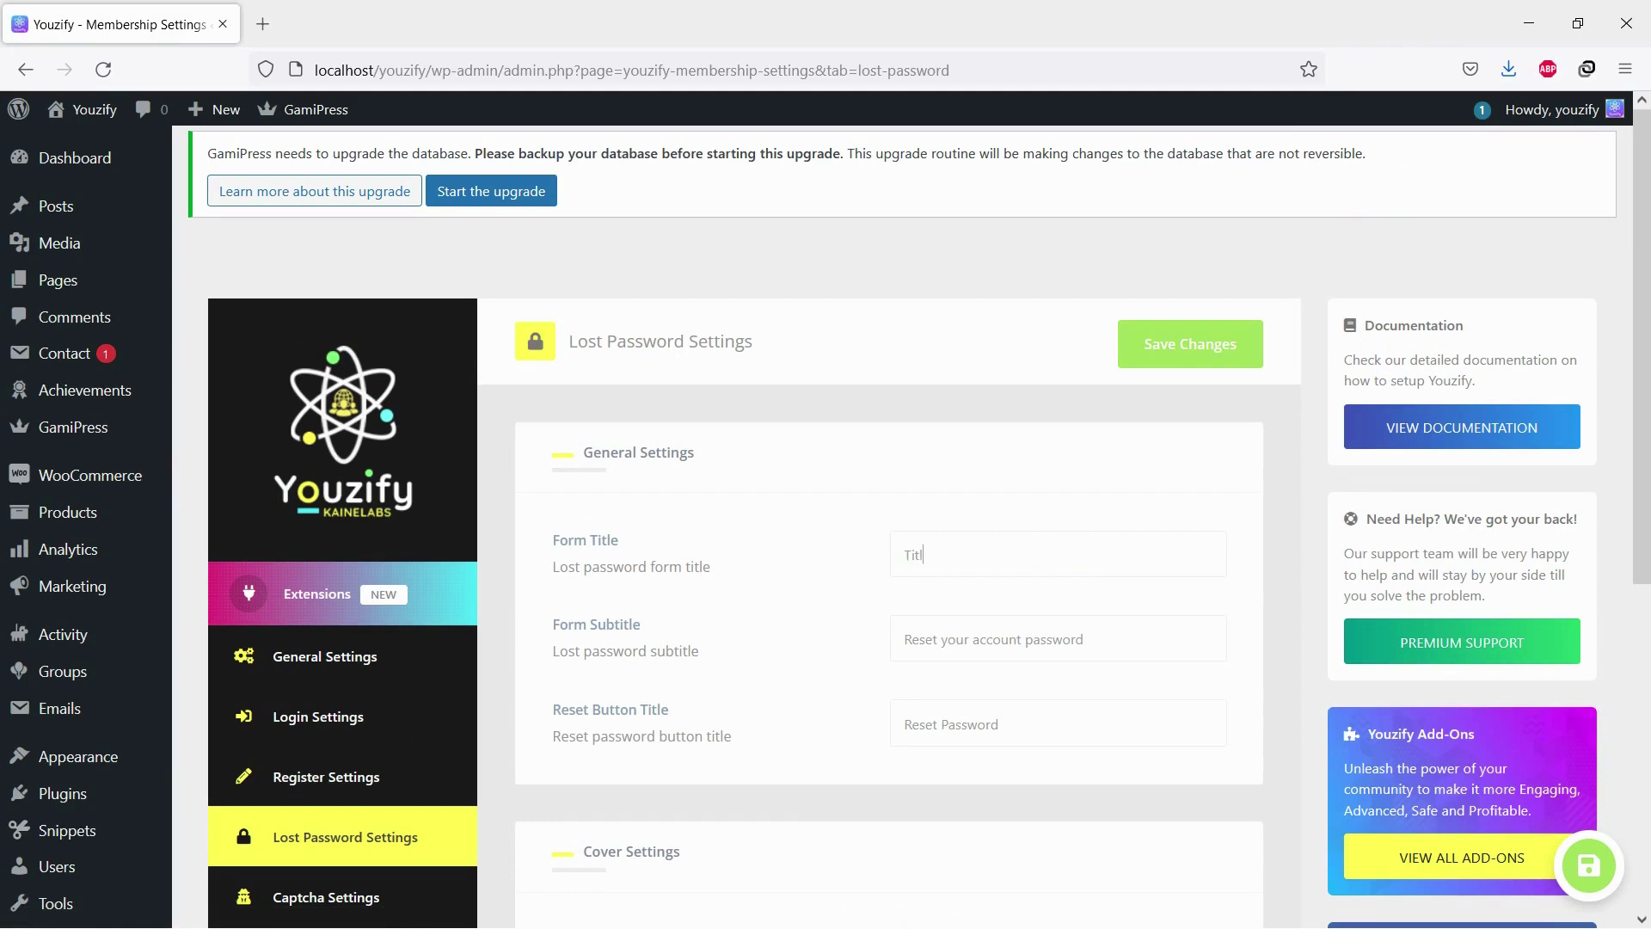
pyautogui.tripleClick(1114, 640)
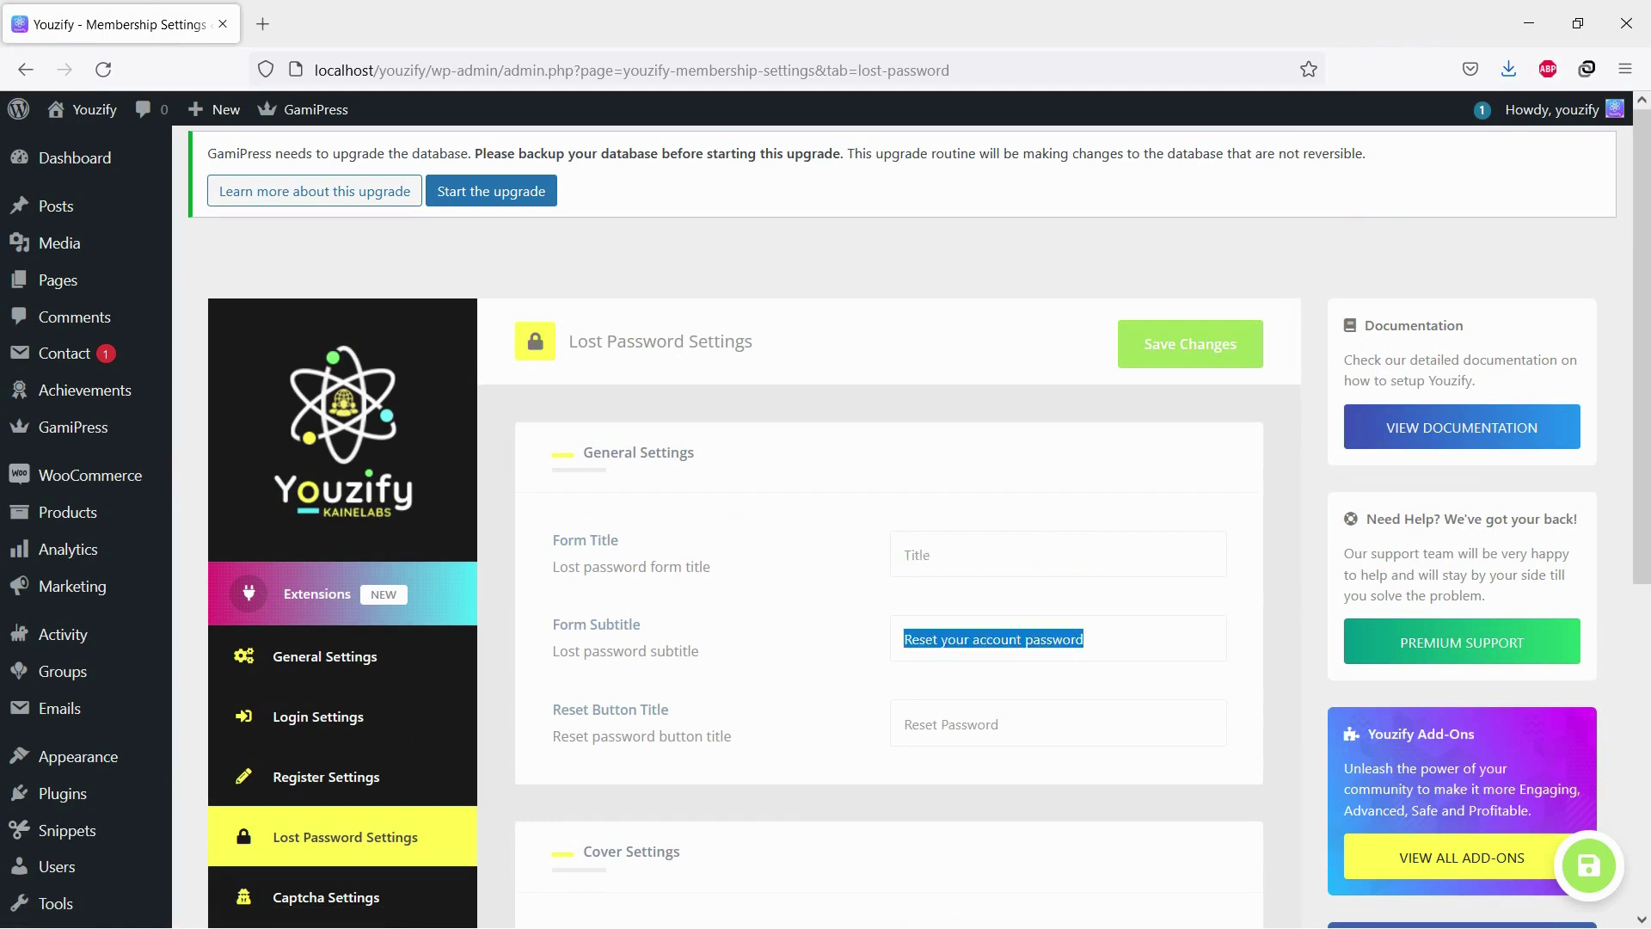
pyautogui.write('Subt')
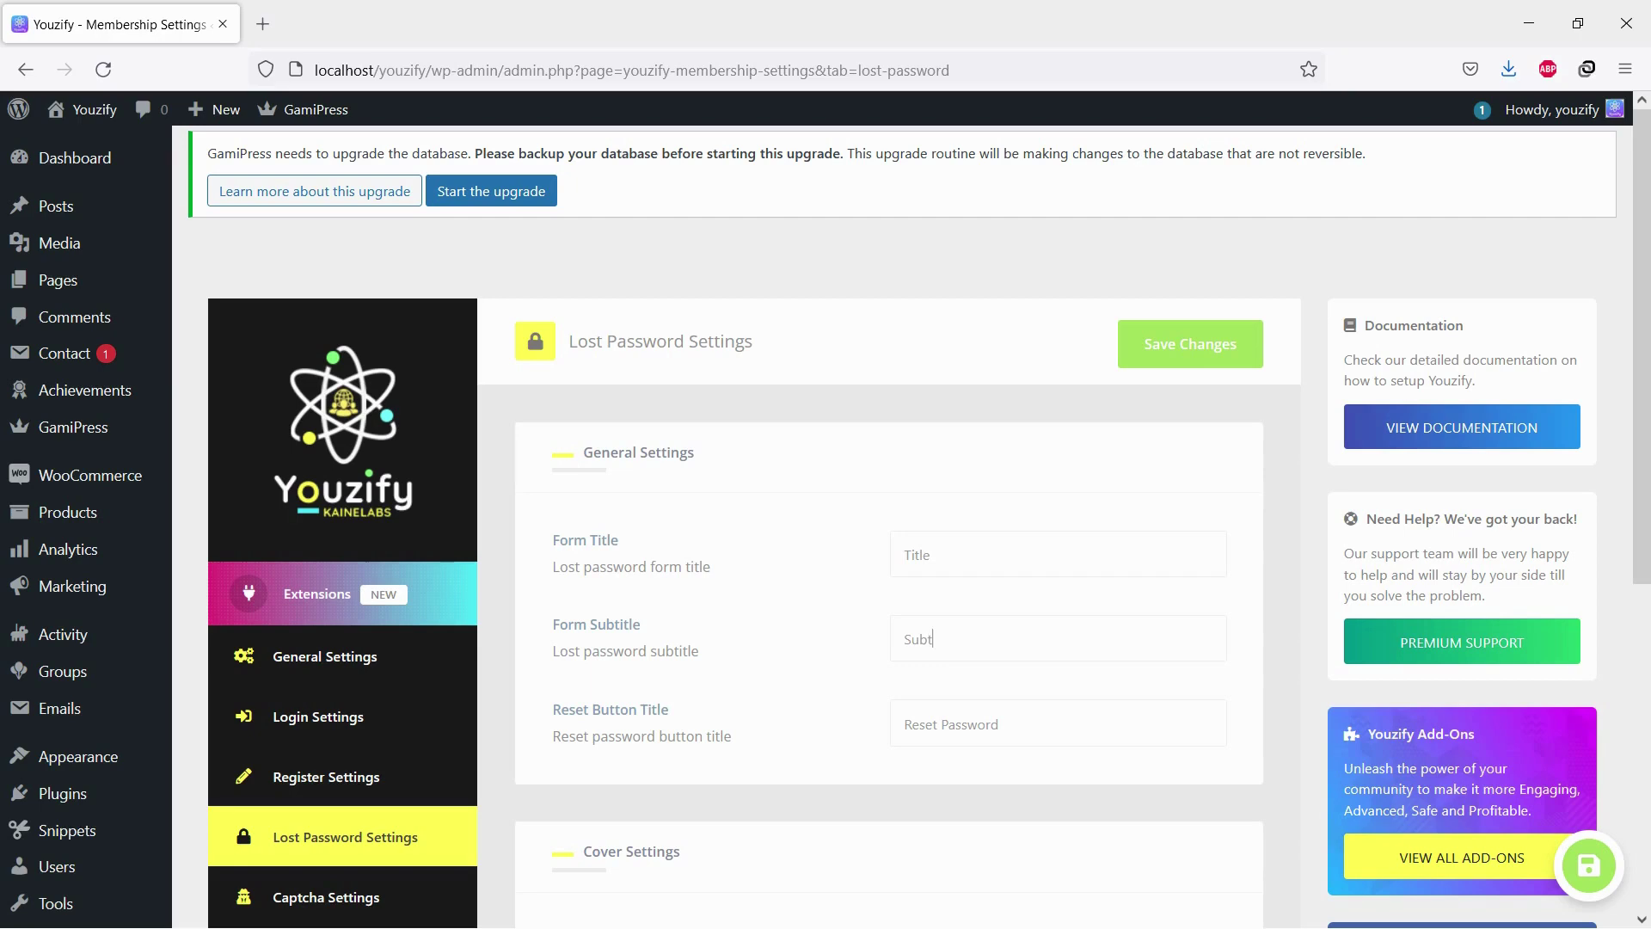
pyautogui.write('itle')
pyautogui.tripleClick(951, 724)
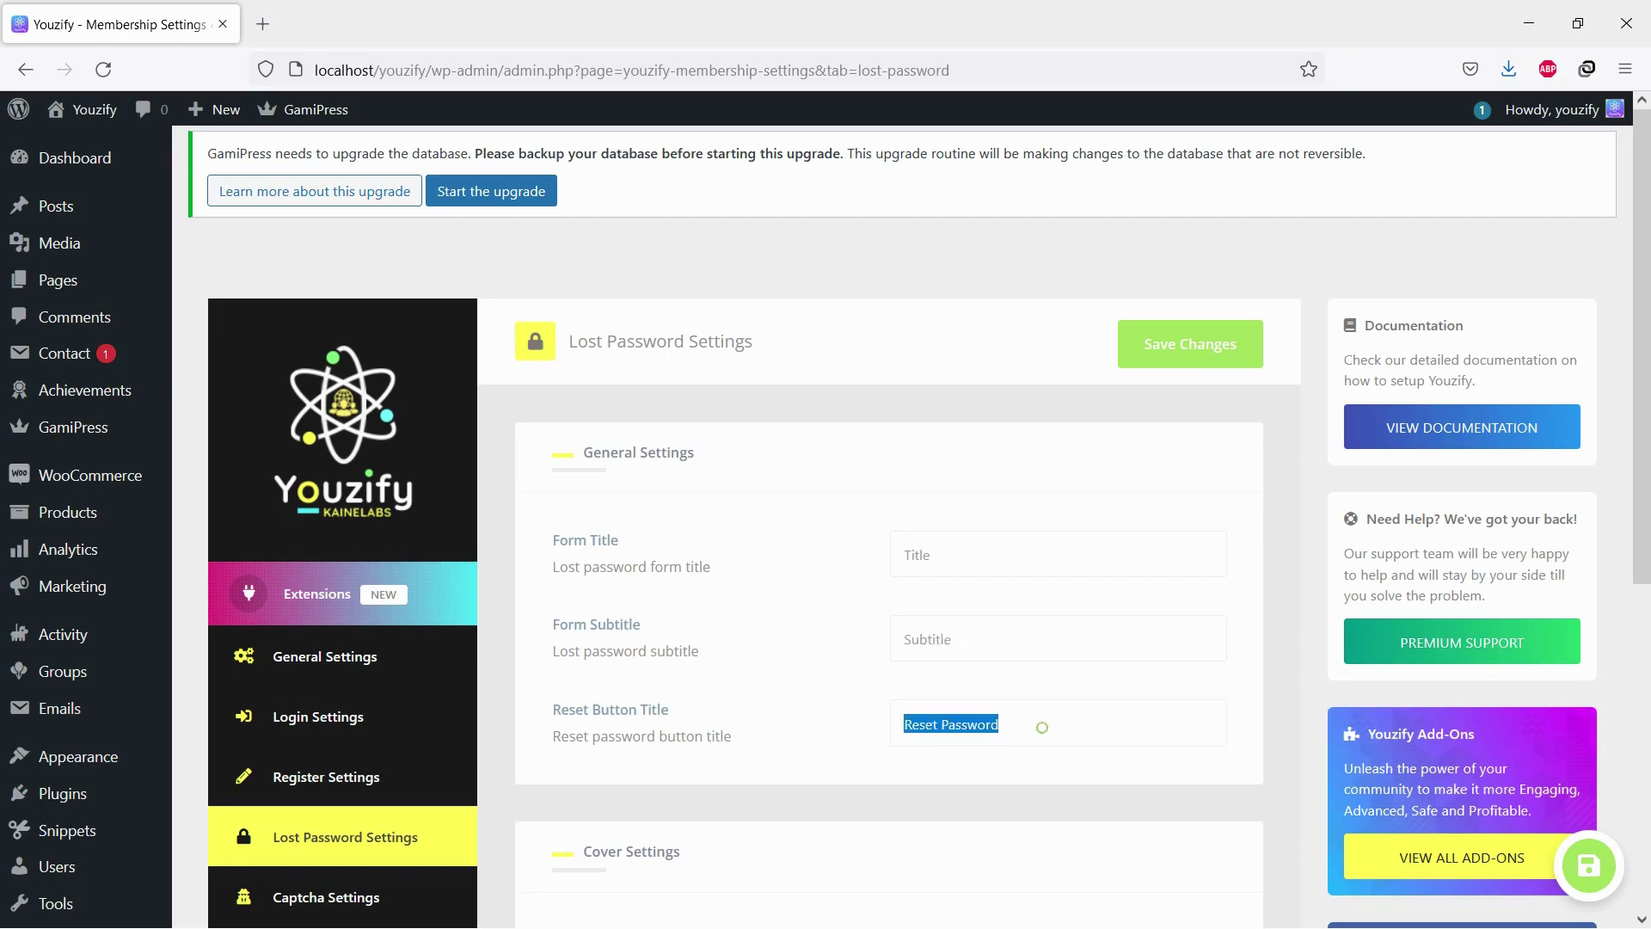
pyautogui.write('Reset')
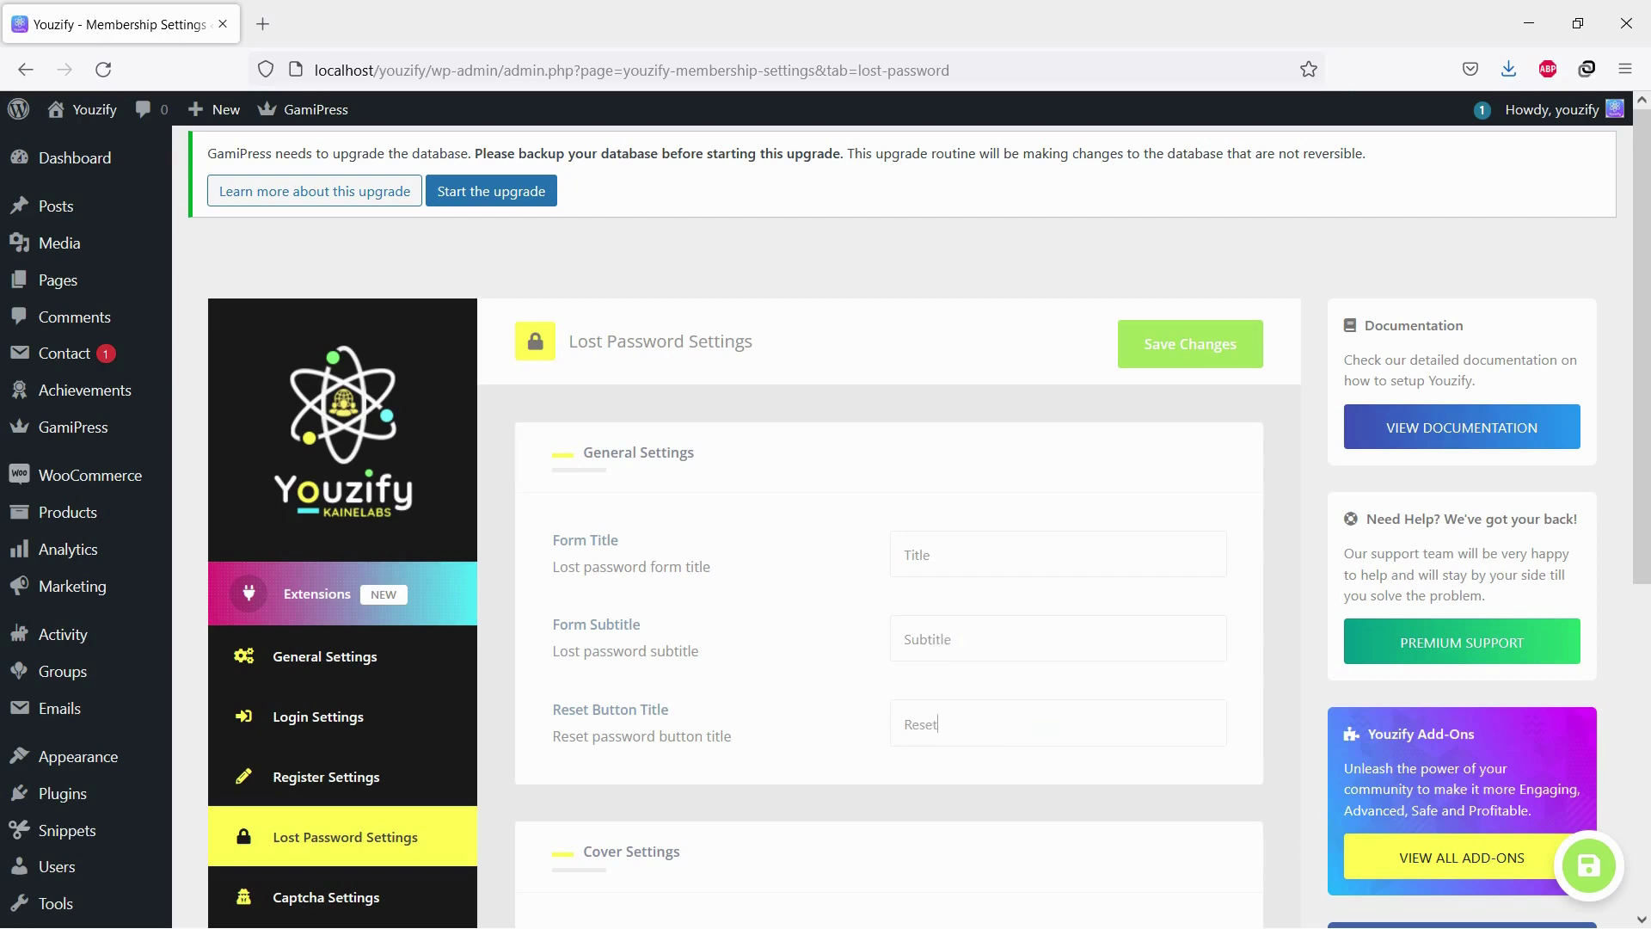
pyautogui.scroll(-5, 951, 723)
# Set the laptop photo from the Media Library as the lost password form cover.
pyautogui.click(1167, 502)
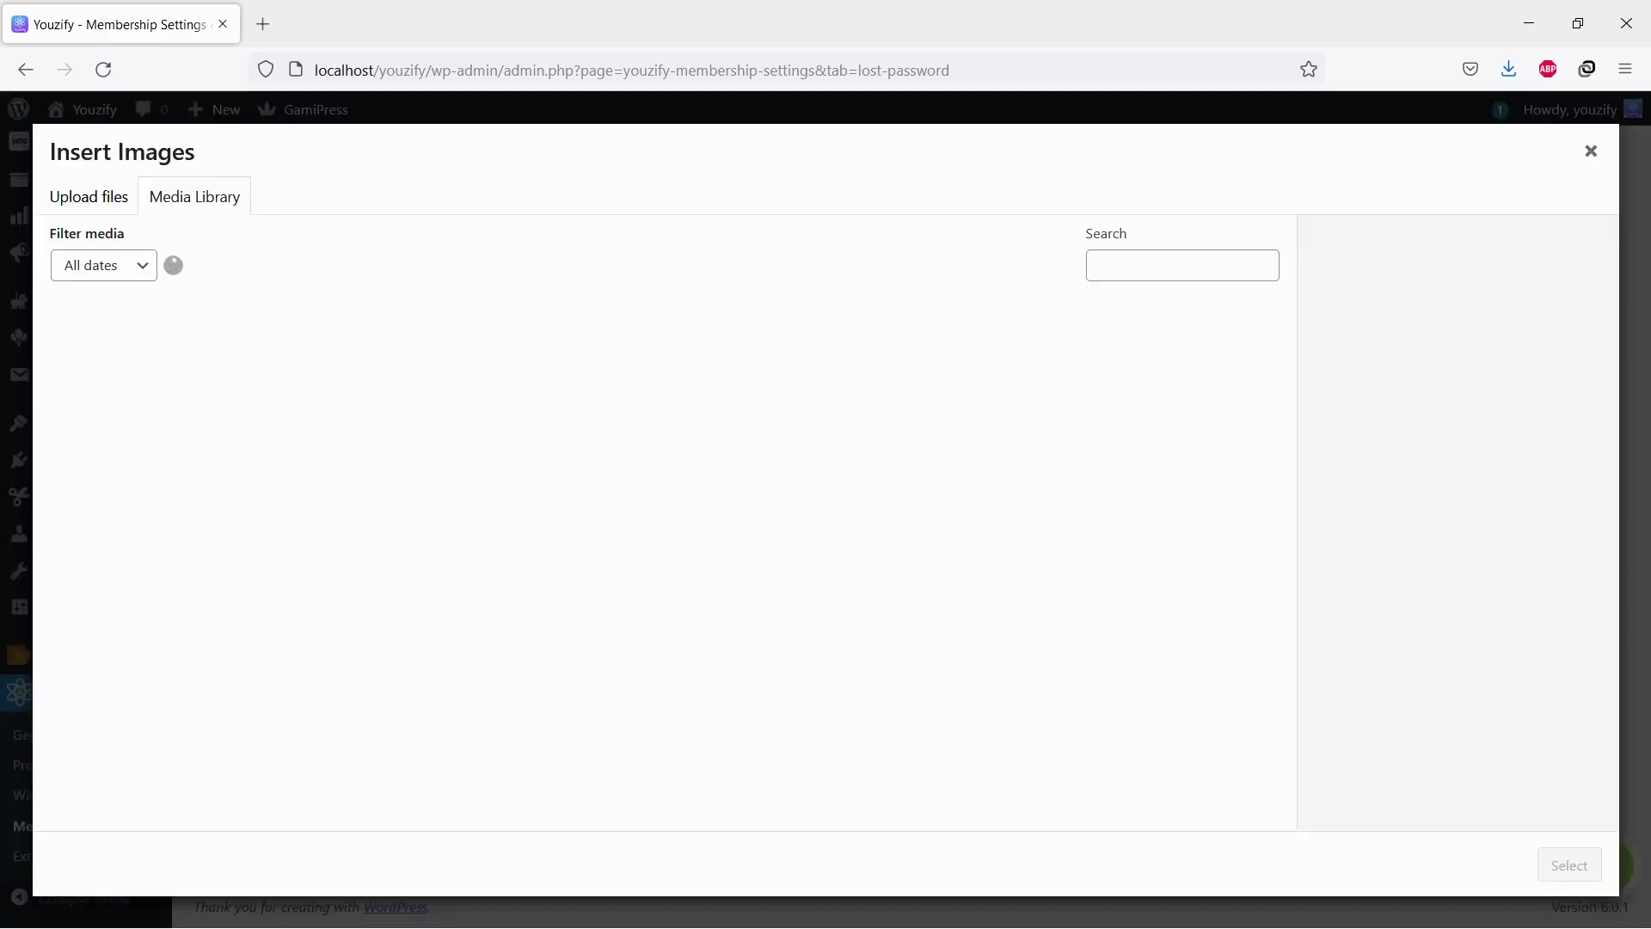
pyautogui.click(110, 419)
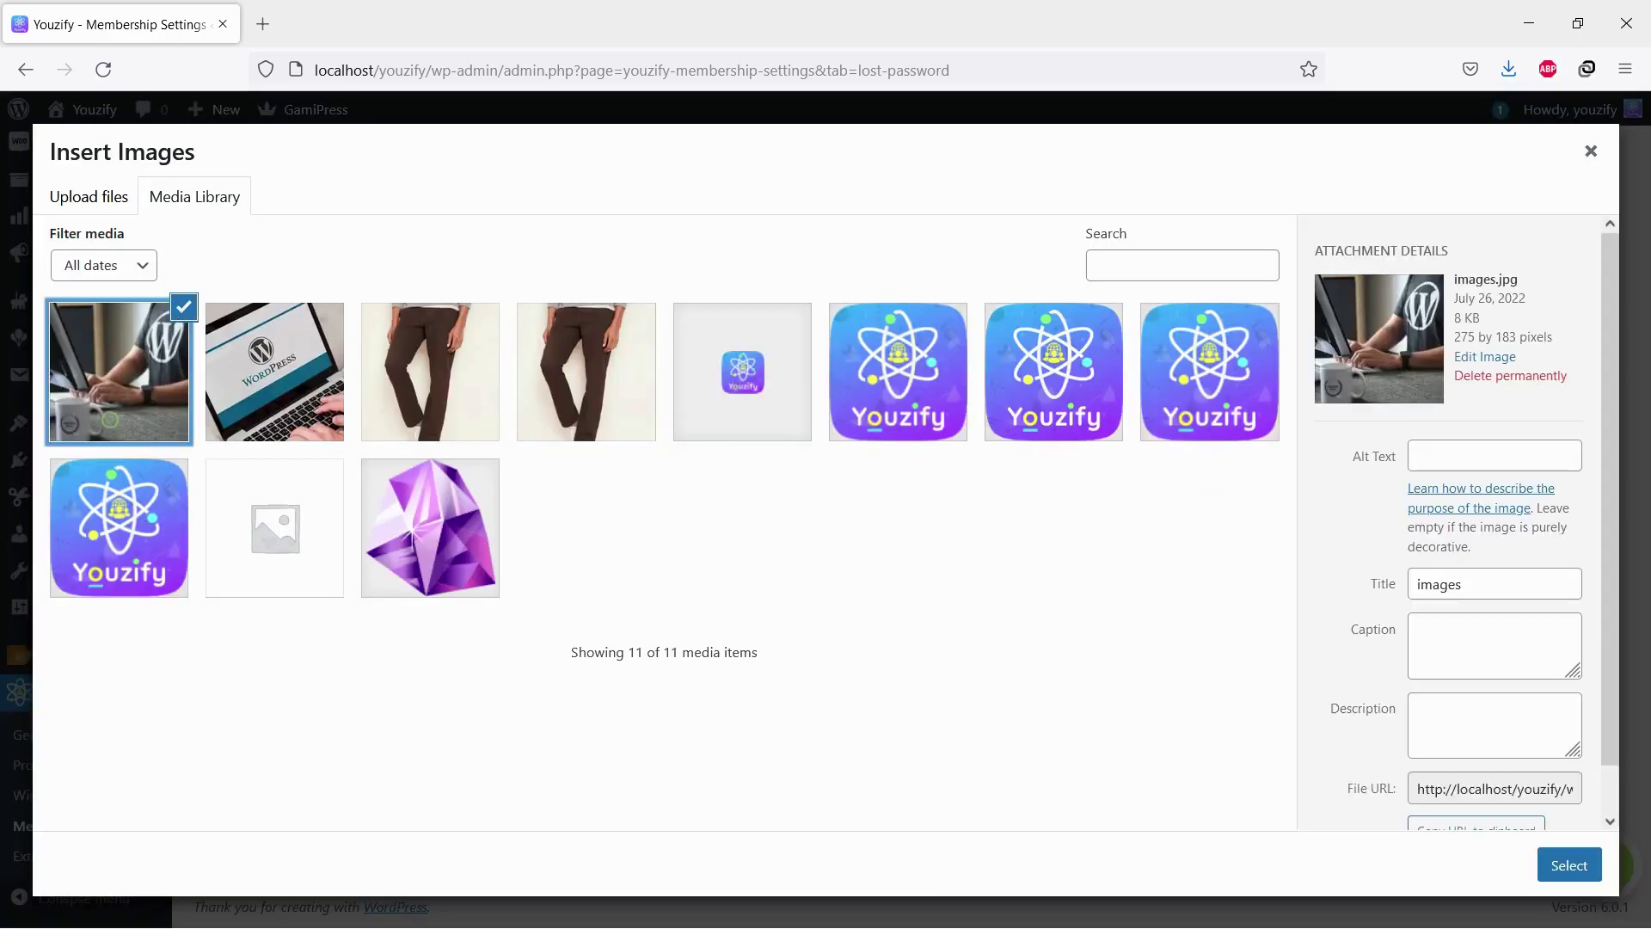
pyautogui.click(1568, 864)
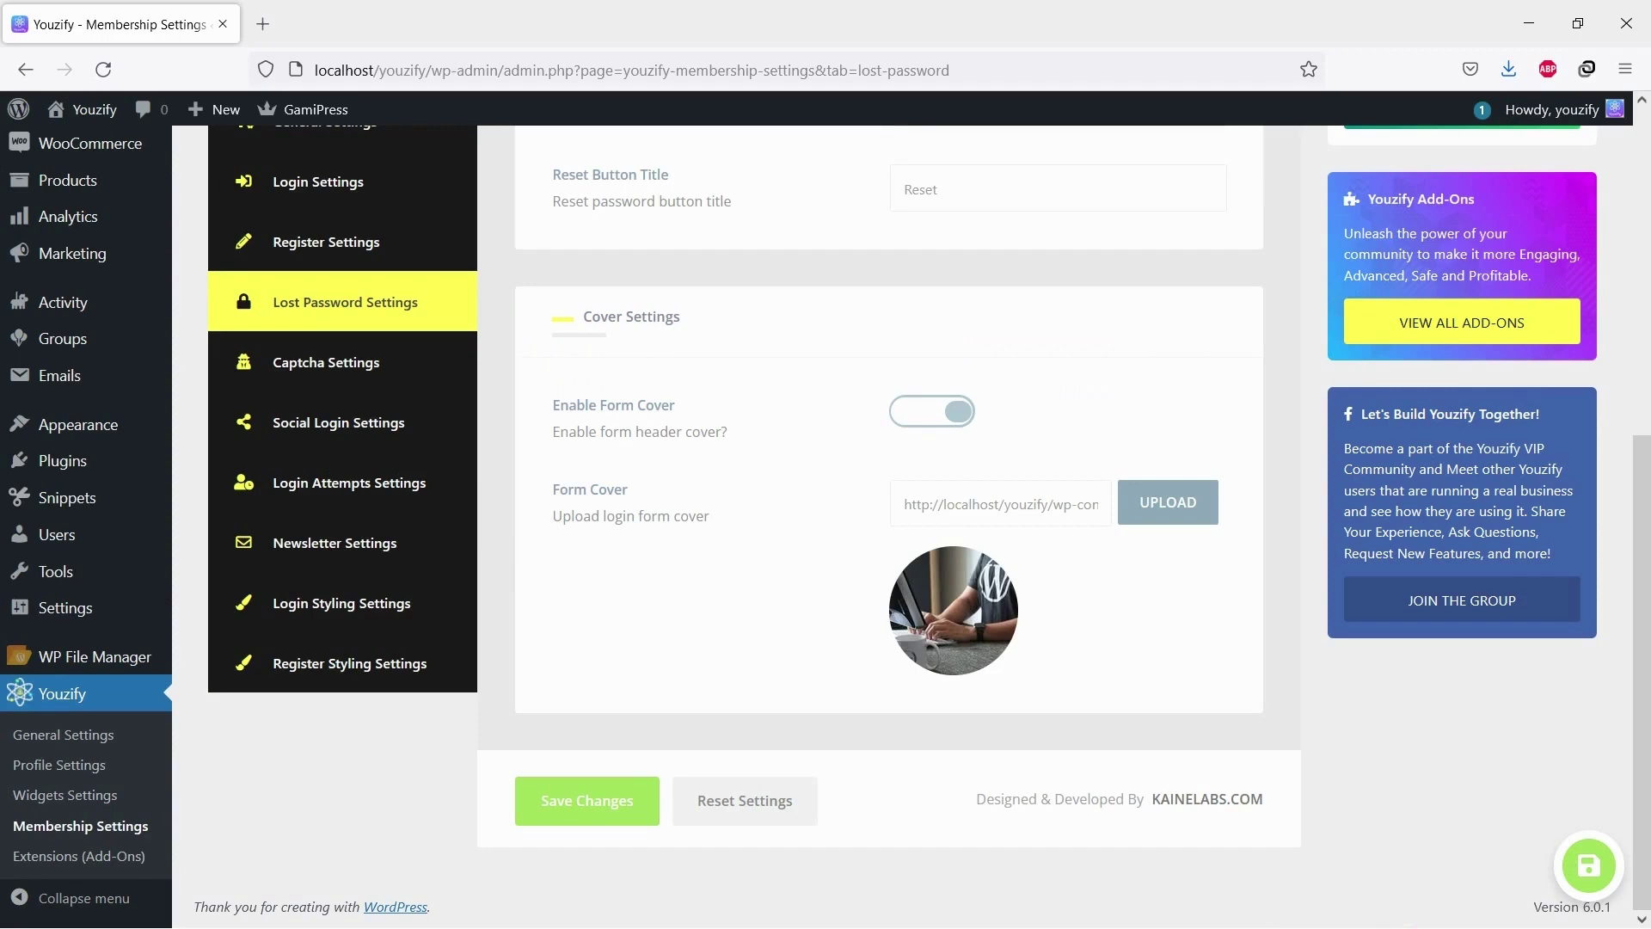